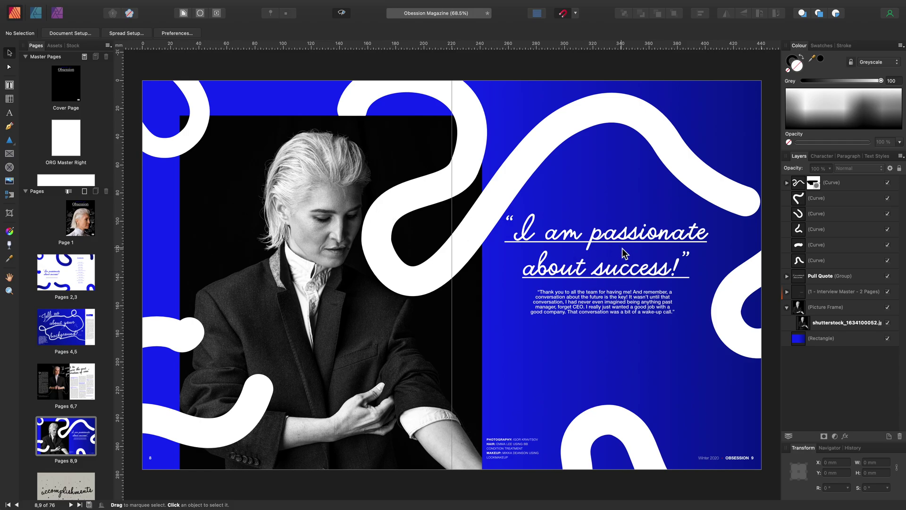
# Select the blue background rectangle behind the Obsession Magazine pages 8–9 spread
pyautogui.click(510, 138)
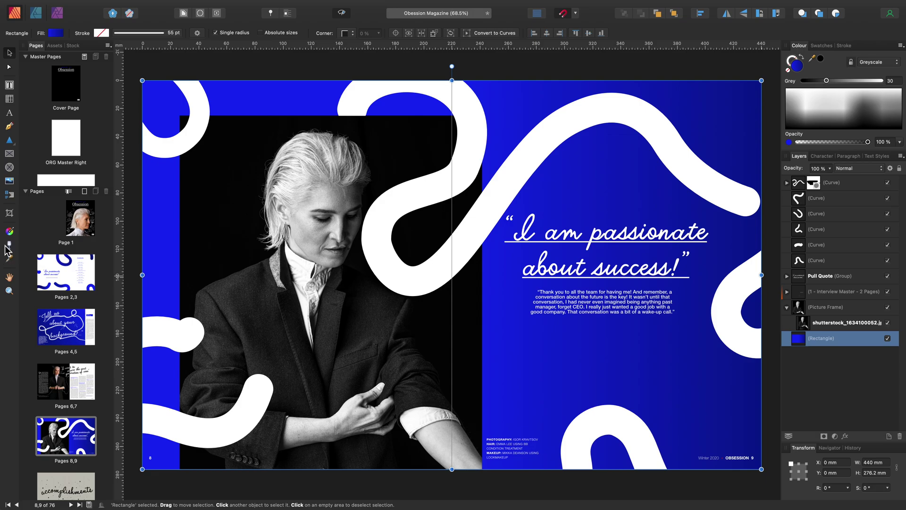
# Give the blue background a left-to-right linear transparency fade with its midpoint pulled left
pyautogui.press('y')
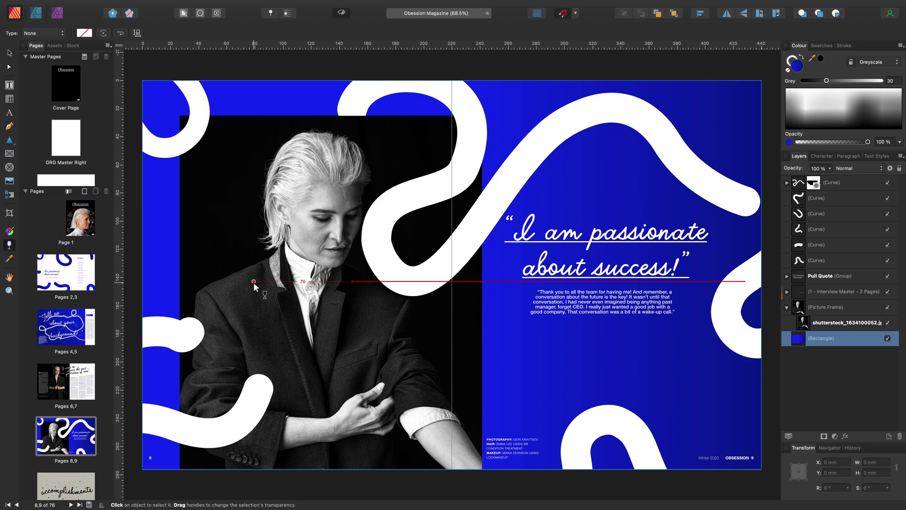
pyautogui.moveTo(253, 281); pyautogui.dragTo(671, 283)
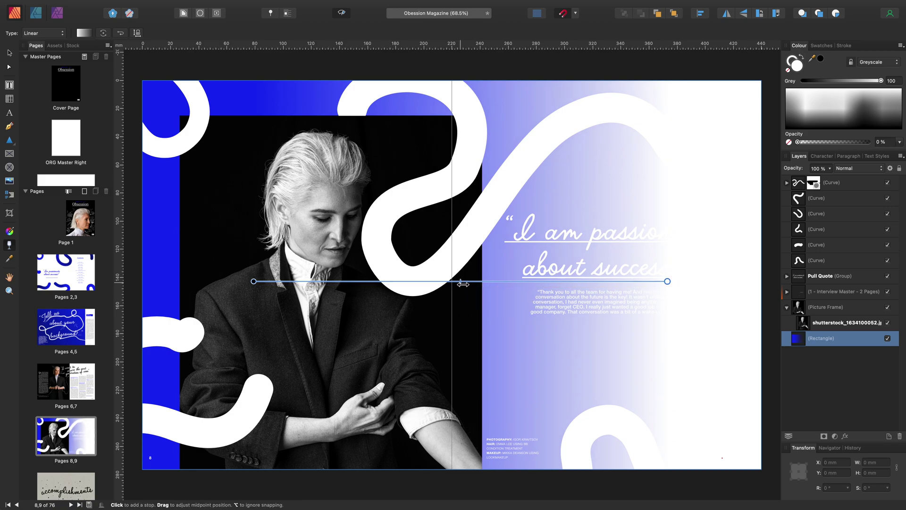
pyautogui.moveTo(460, 282); pyautogui.dragTo(480, 288)
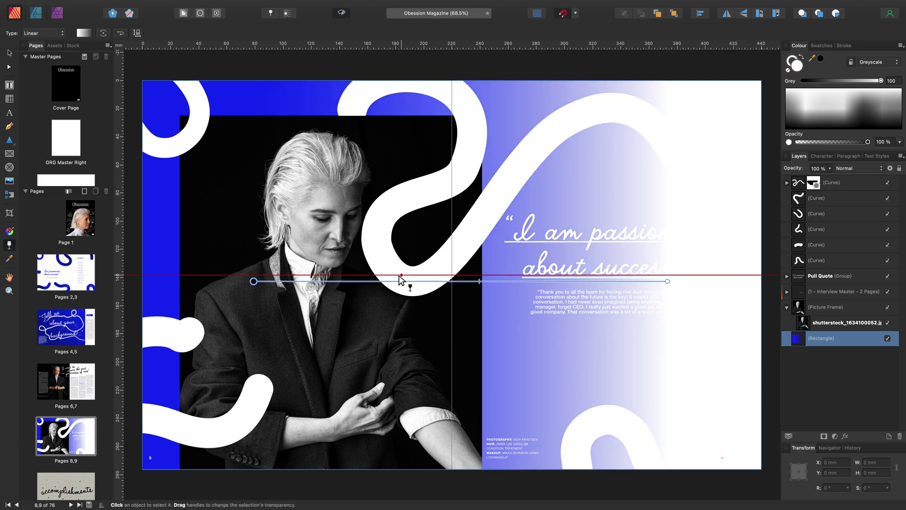
pyautogui.click(546, 282)
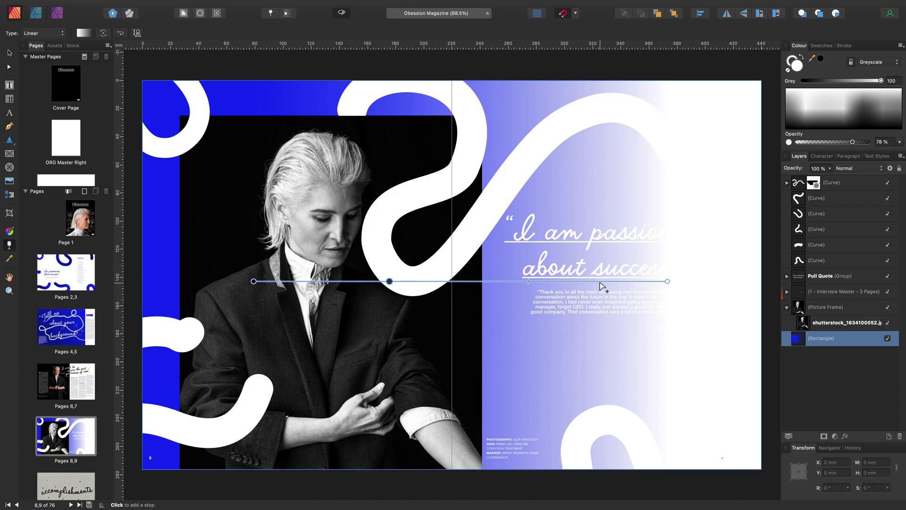
pyautogui.press('BackSpace')
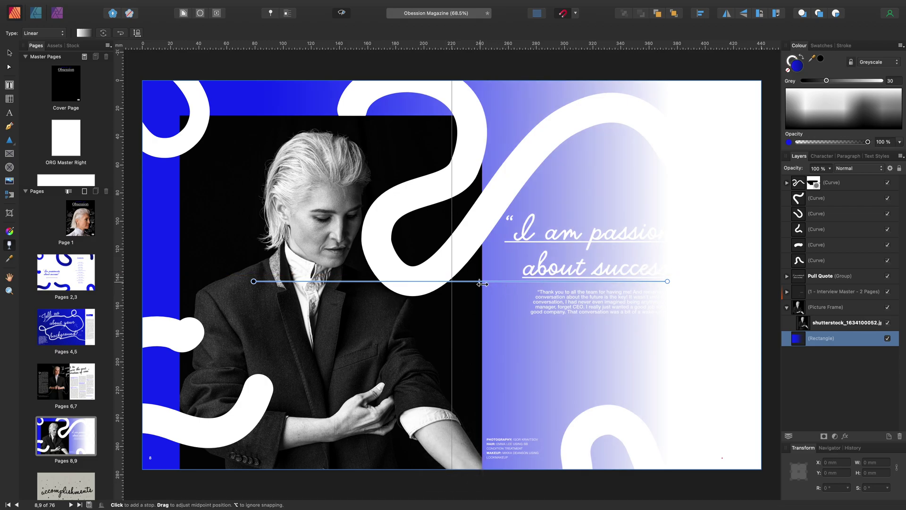
pyautogui.click(668, 281)
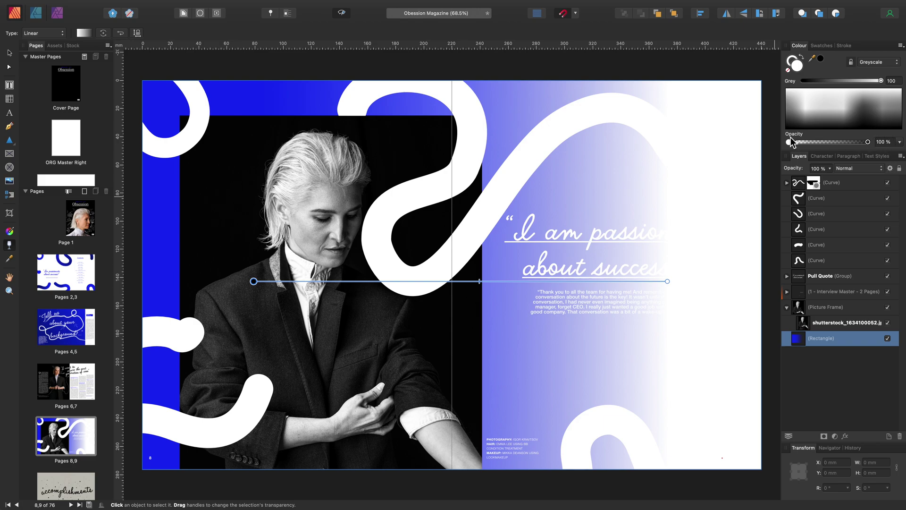
pyautogui.click(668, 282)
pyautogui.moveTo(799, 141)
pyautogui.mouseDown()
pyautogui.moveTo(839, 142)
pyautogui.moveTo(797, 141)
pyautogui.mouseUp()
pyautogui.click(83, 33)
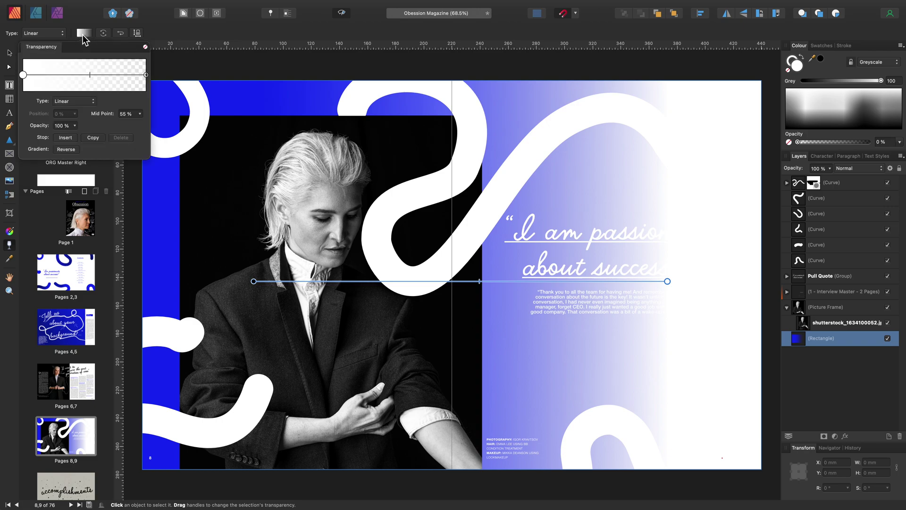
pyautogui.click(75, 126)
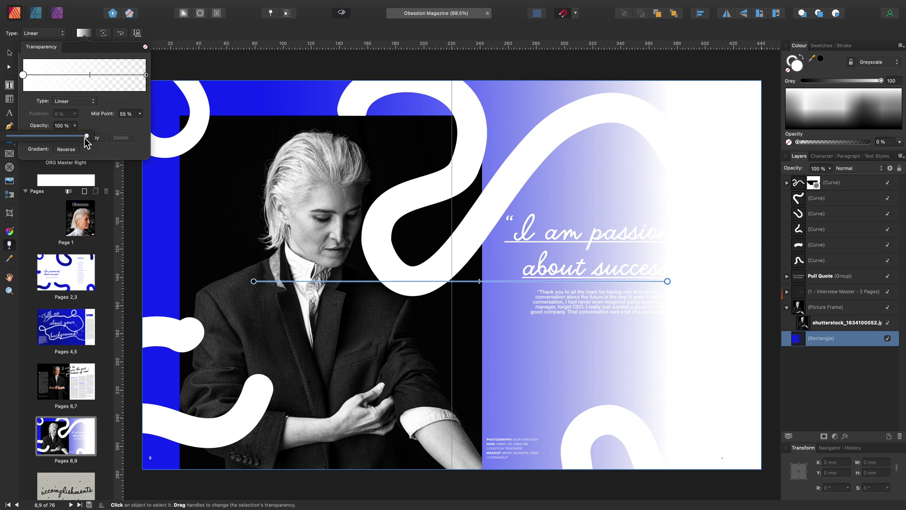
pyautogui.moveTo(86, 137)
pyautogui.mouseDown()
pyautogui.moveTo(54, 136)
pyautogui.moveTo(87, 137)
pyautogui.mouseUp()
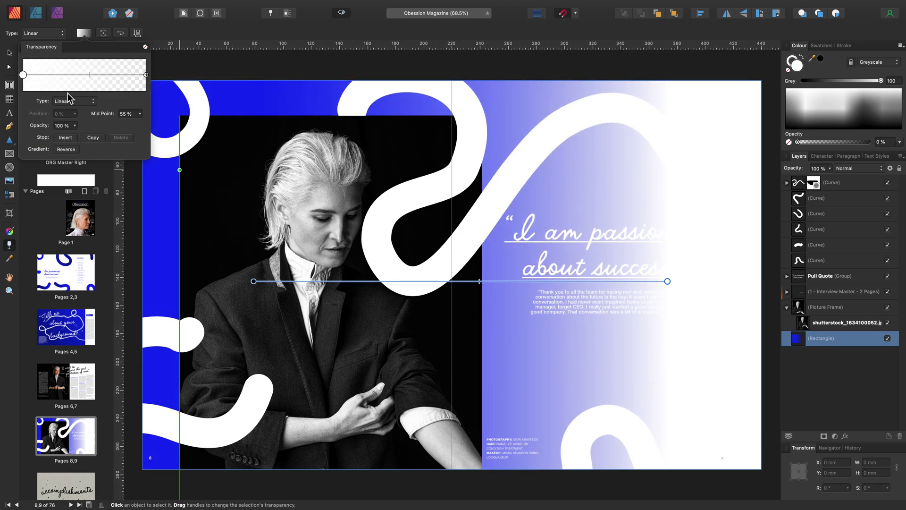
# Rotate the background's transparency gradient four times by 90 degrees, then reverse it
pyautogui.click(103, 33)
pyautogui.click(103, 33)
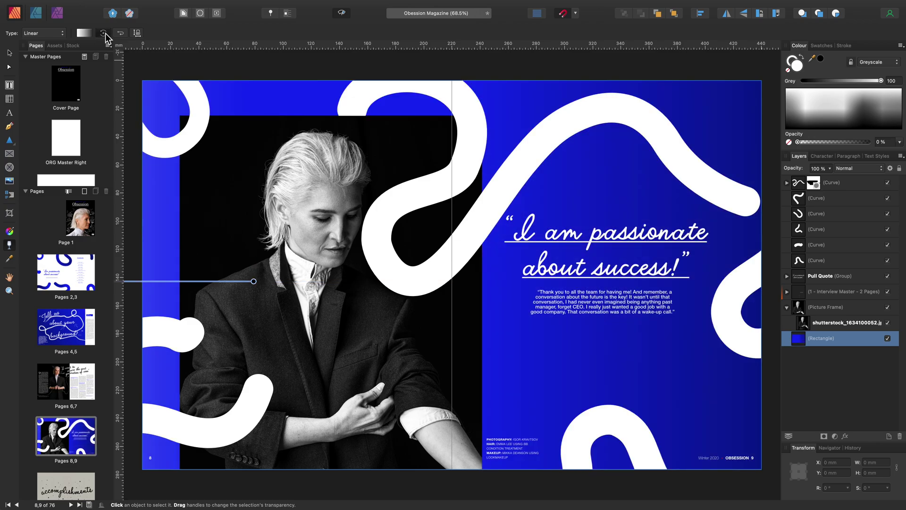
pyautogui.click(103, 33)
pyautogui.click(104, 33)
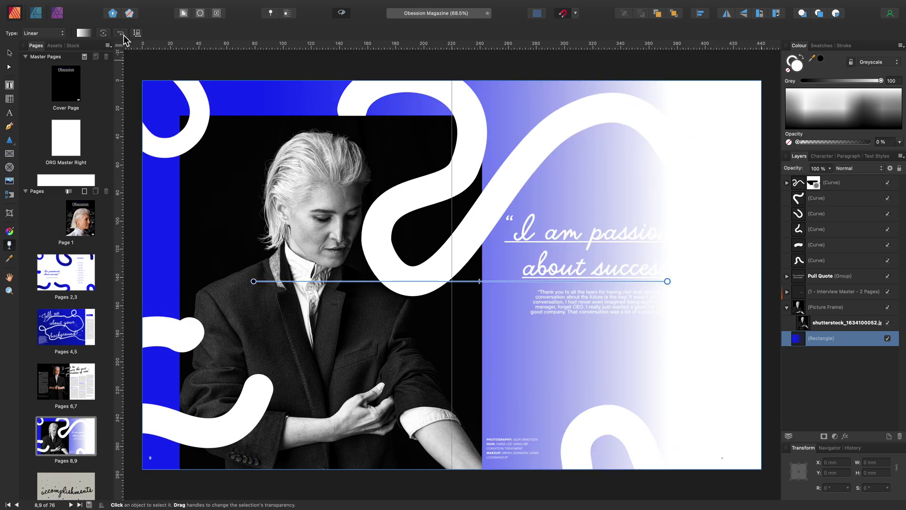
pyautogui.click(123, 35)
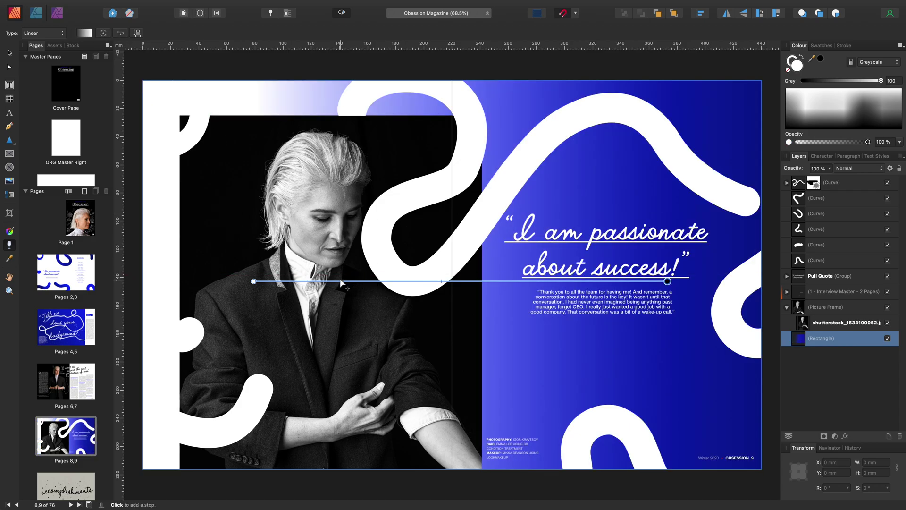
# Angle the fade diagonally from the transparent lower-left corner to solid blue at upper right
pyautogui.moveTo(254, 281); pyautogui.dragTo(245, 424)
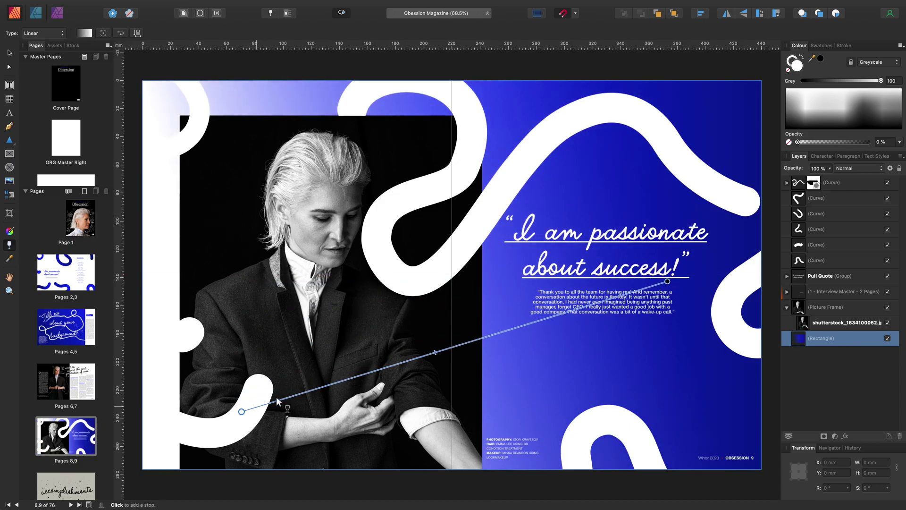
pyautogui.moveTo(667, 281); pyautogui.dragTo(631, 130)
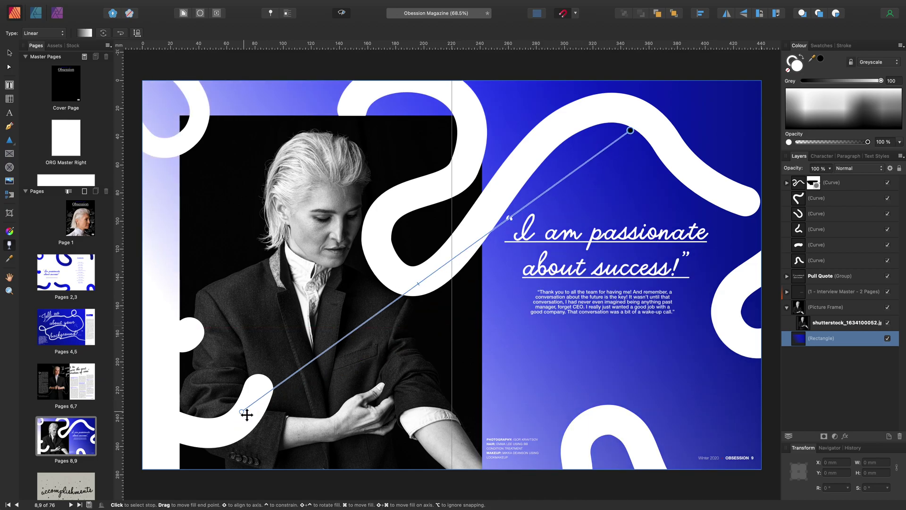
pyautogui.moveTo(242, 411); pyautogui.dragTo(203, 456)
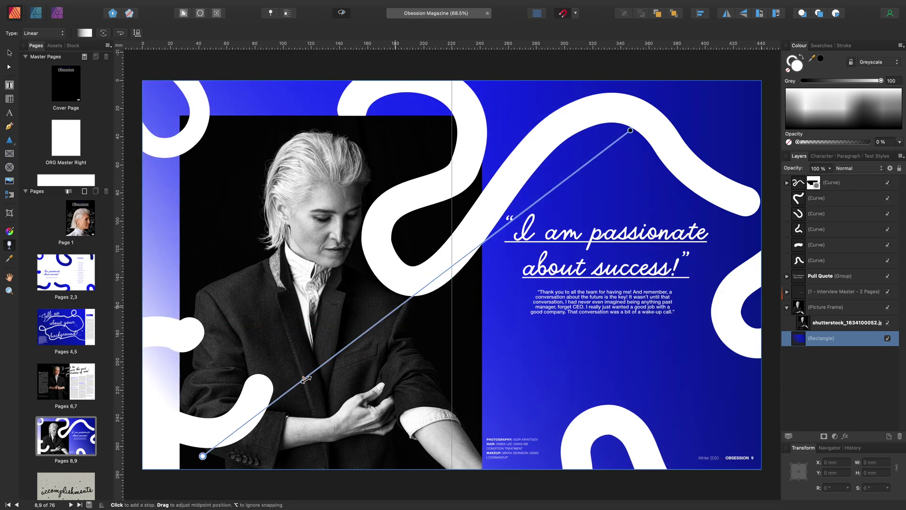
pyautogui.moveTo(306, 379); pyautogui.dragTo(325, 363)
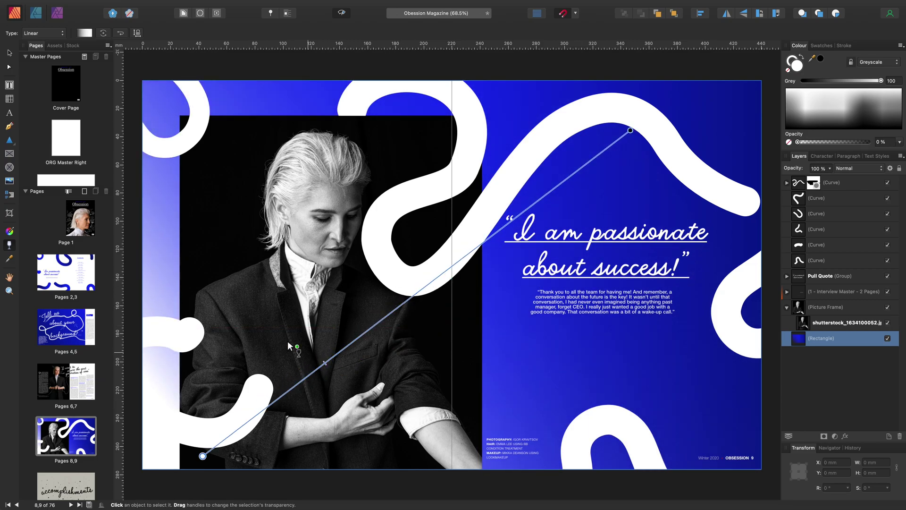
# Set the background's transparency type to None, then select the pull quote group
pyautogui.click(42, 32)
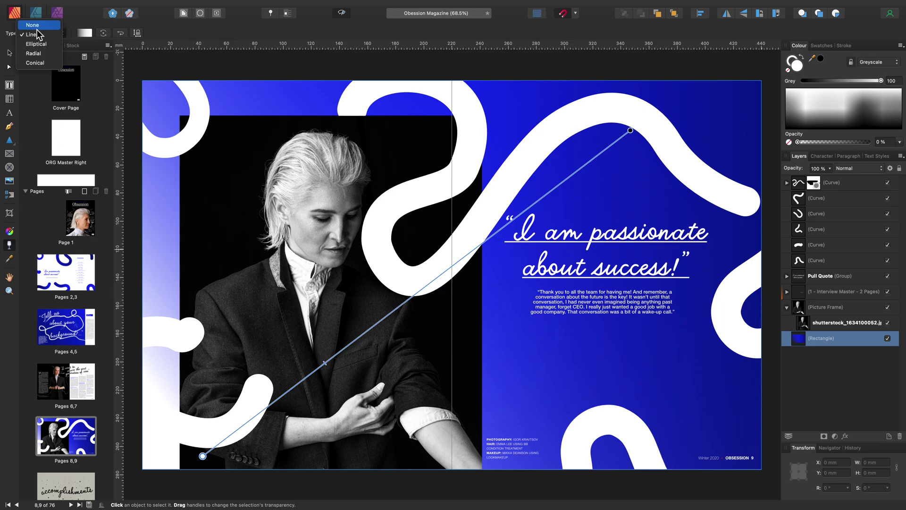
pyautogui.click(49, 27)
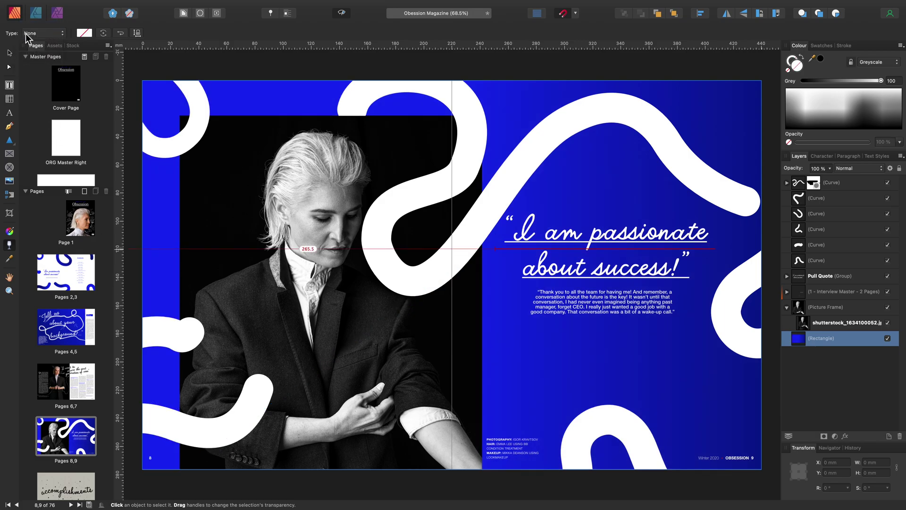
pyautogui.click(9, 53)
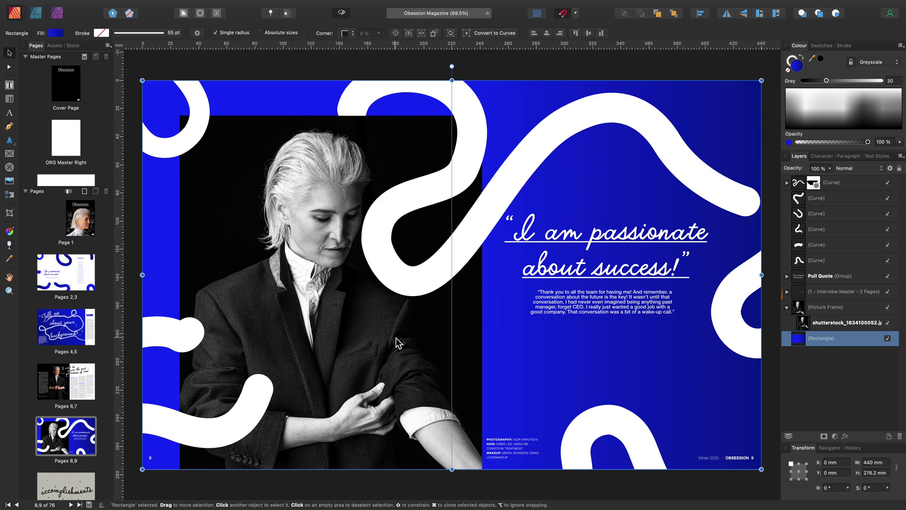
pyautogui.click(579, 241)
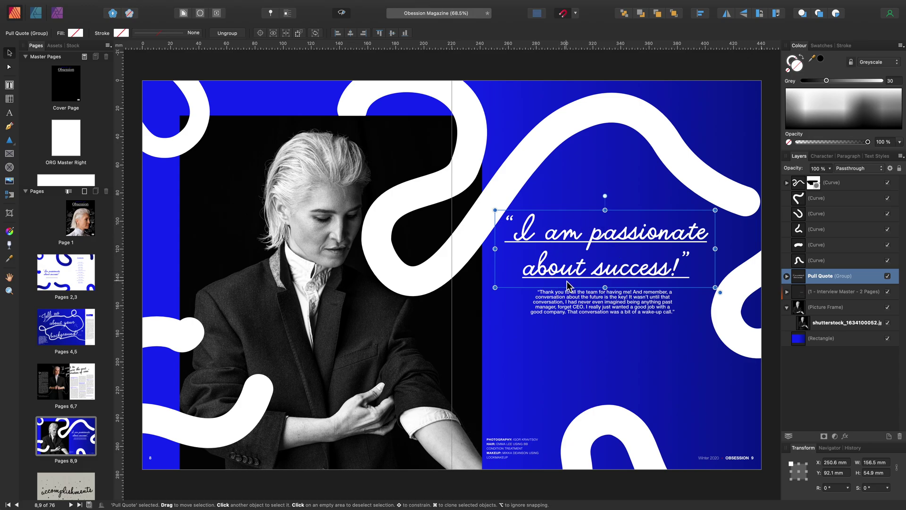
pyautogui.press('y')
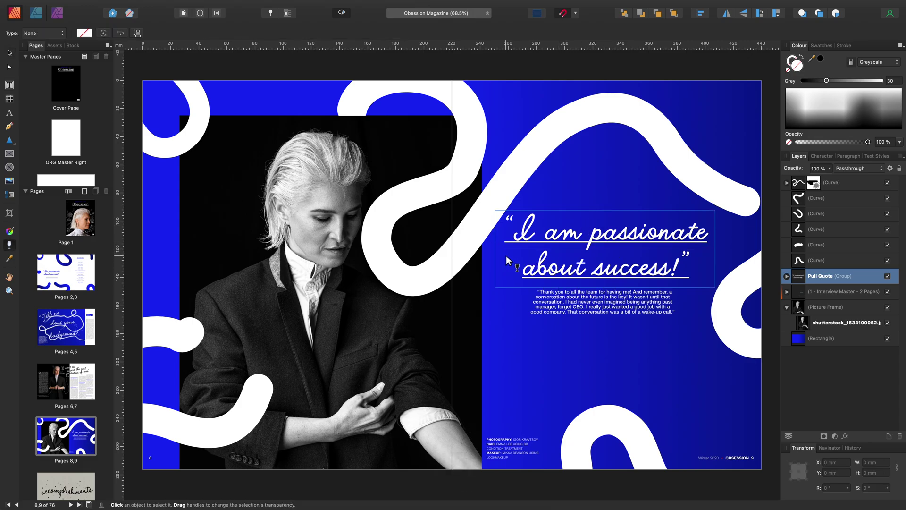
pyautogui.moveTo(505, 251); pyautogui.dragTo(690, 287)
pyautogui.moveTo(600, 268); pyautogui.dragTo(722, 304)
pyautogui.click(679, 293)
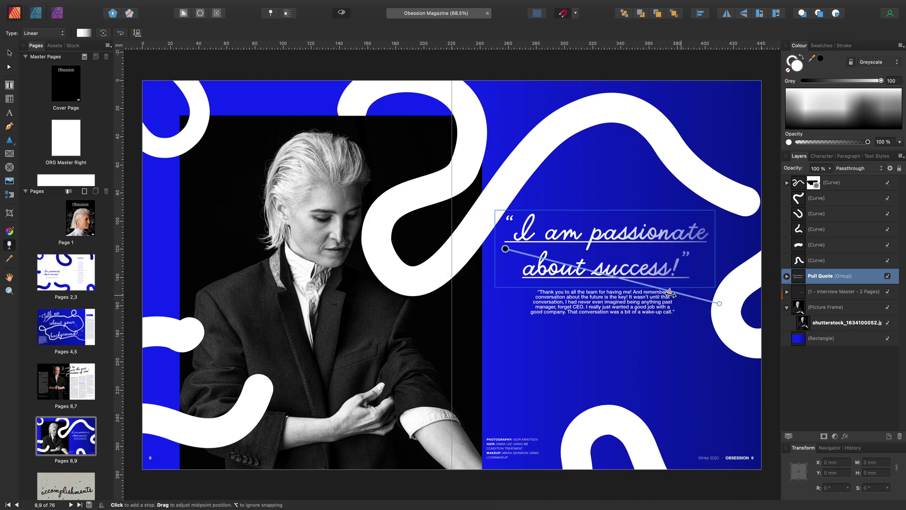
pyautogui.click(49, 33)
pyautogui.click(32, 25)
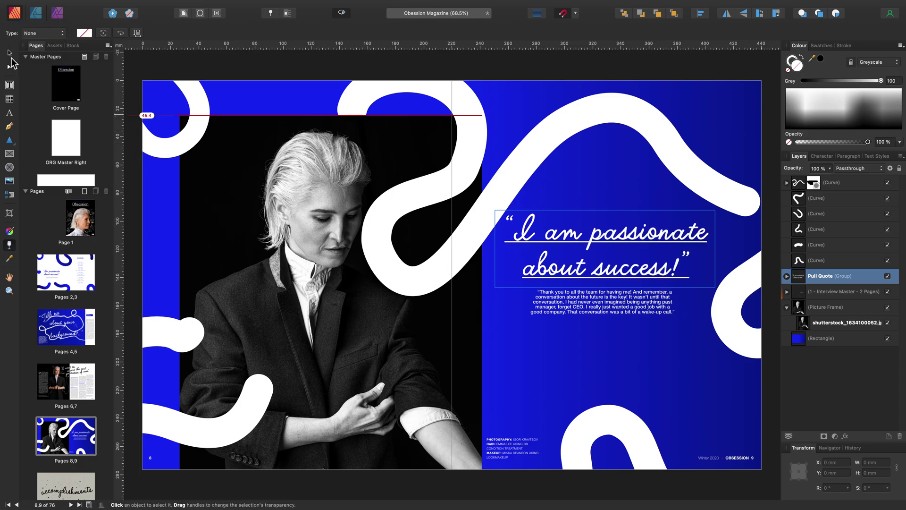
# Select the large white curve plus the bottom and right-edge white curves together
pyautogui.click(10, 54)
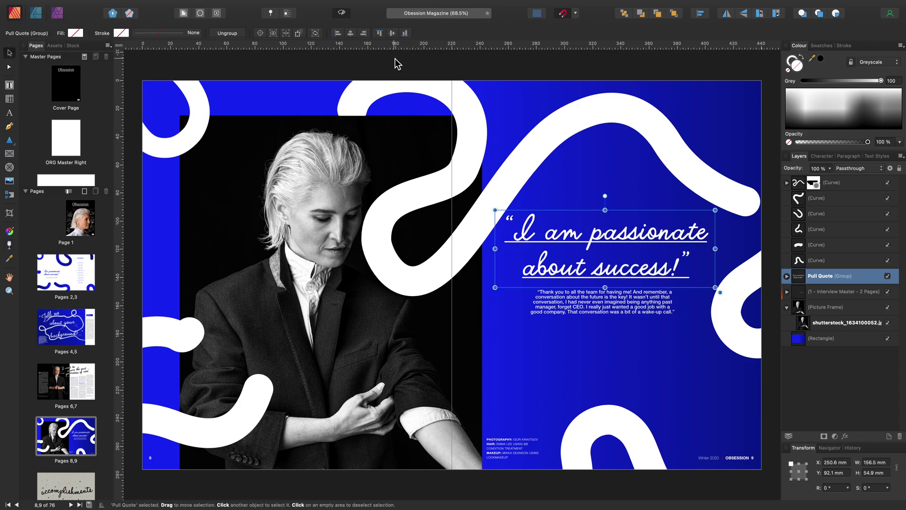
pyautogui.click(462, 111)
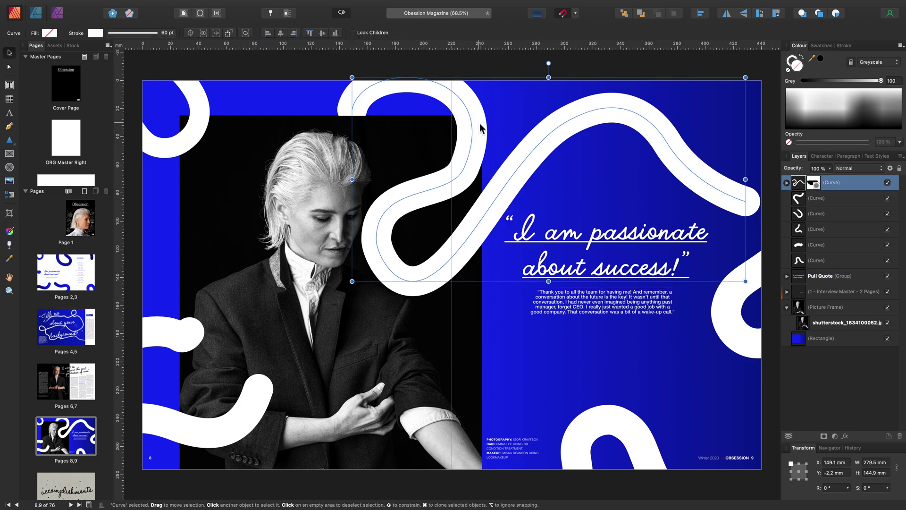
pyautogui.press('shift')
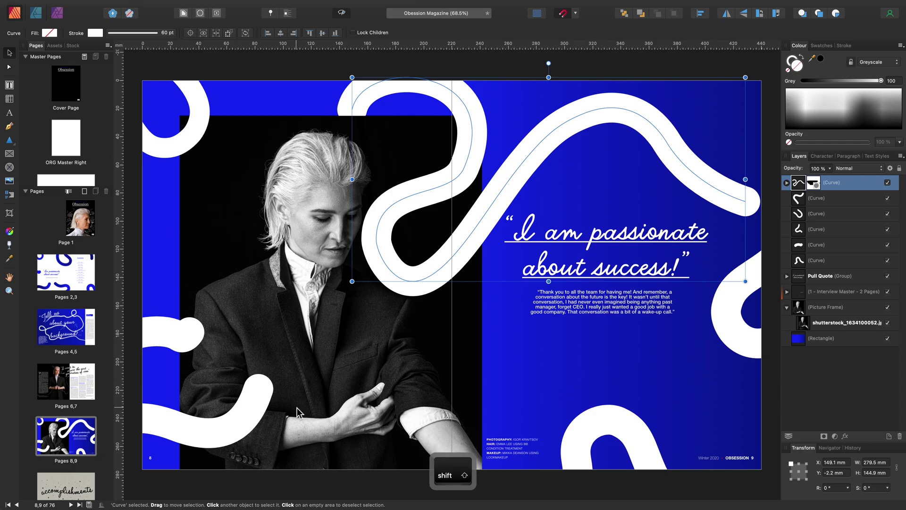
pyautogui.keyDown('shift'); pyautogui.click(603, 427); pyautogui.keyUp('shift')
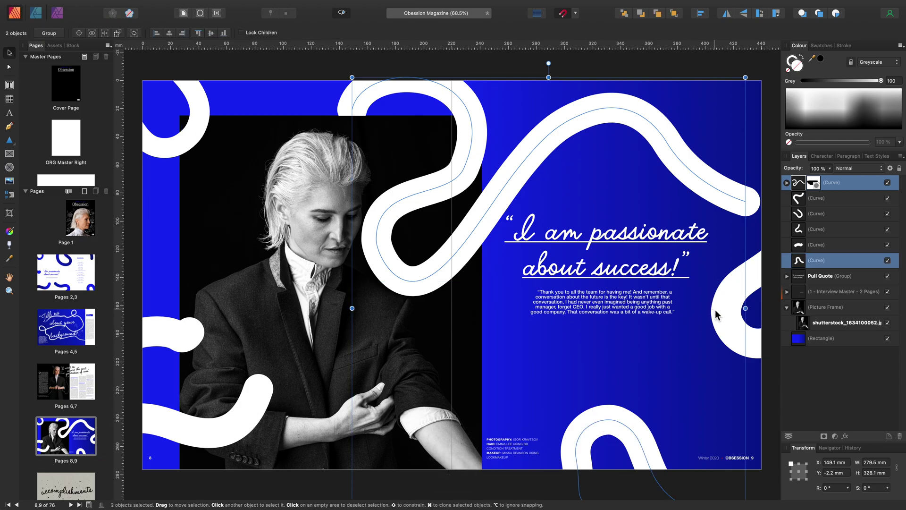
pyautogui.keyDown('shift'); pyautogui.click(730, 304); pyautogui.keyUp('shift')
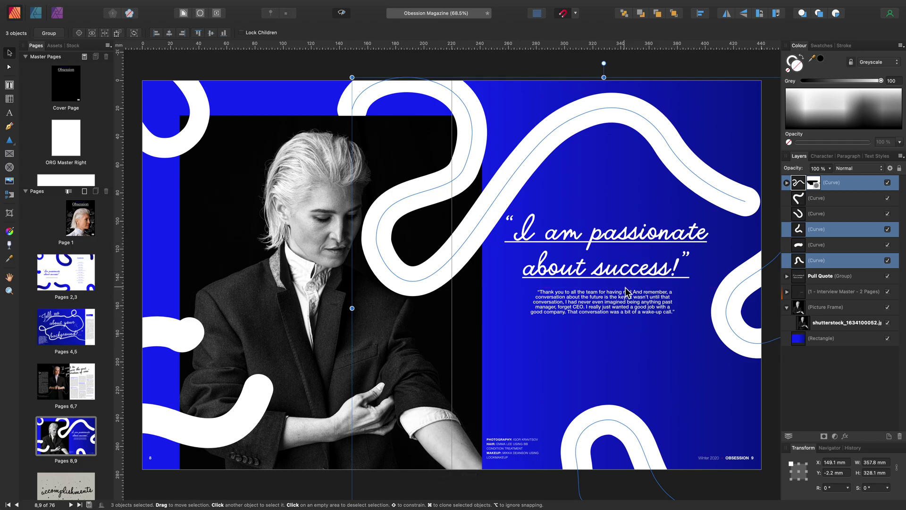
# Fade the three right-page curves with a diagonal linear transparency gradient and adjust its end points
pyautogui.press('y')
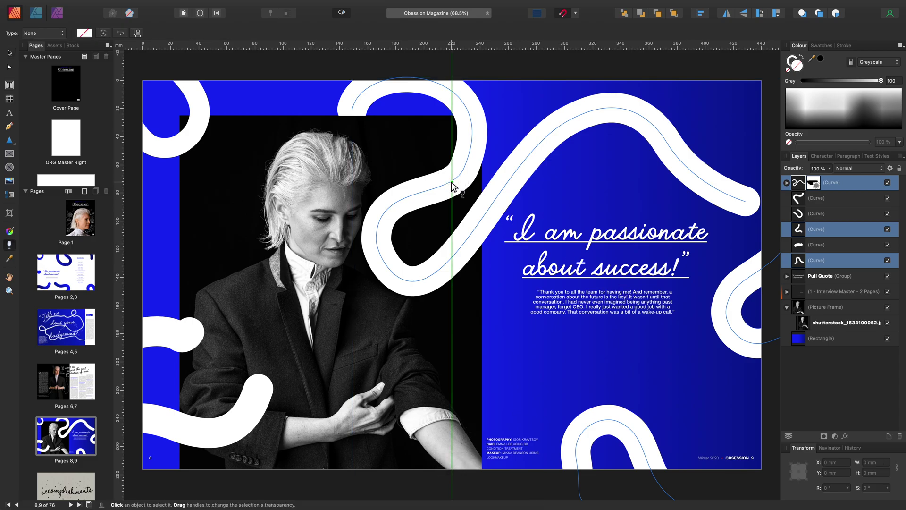
pyautogui.moveTo(452, 183); pyautogui.dragTo(735, 439)
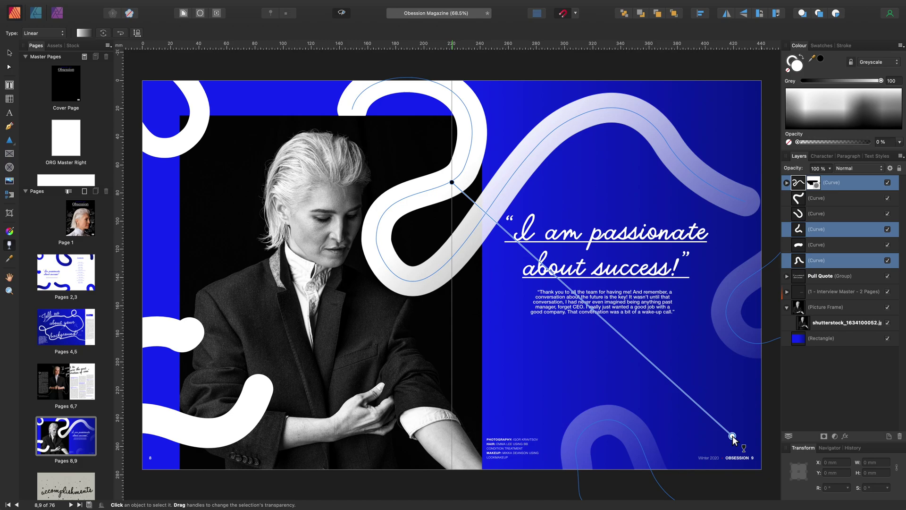
pyautogui.click(563, 287)
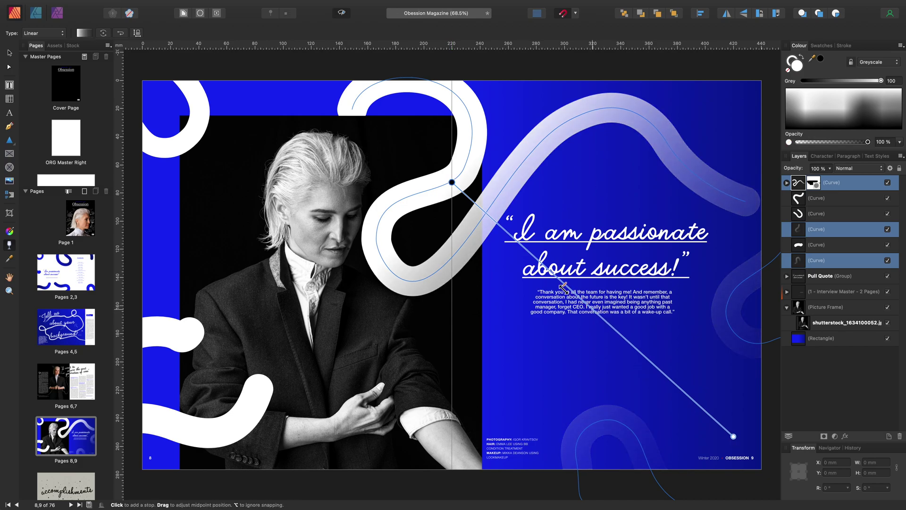
pyautogui.press('super+z')
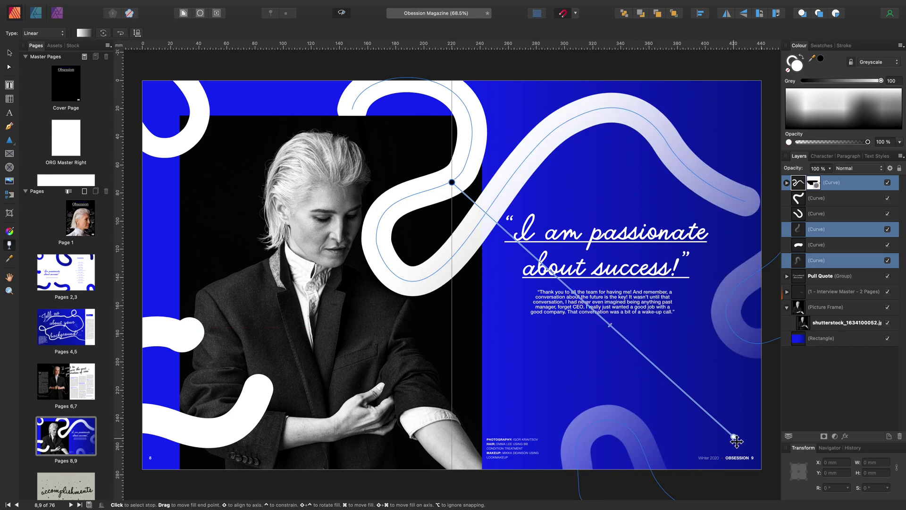
pyautogui.moveTo(732, 436); pyautogui.dragTo(747, 409)
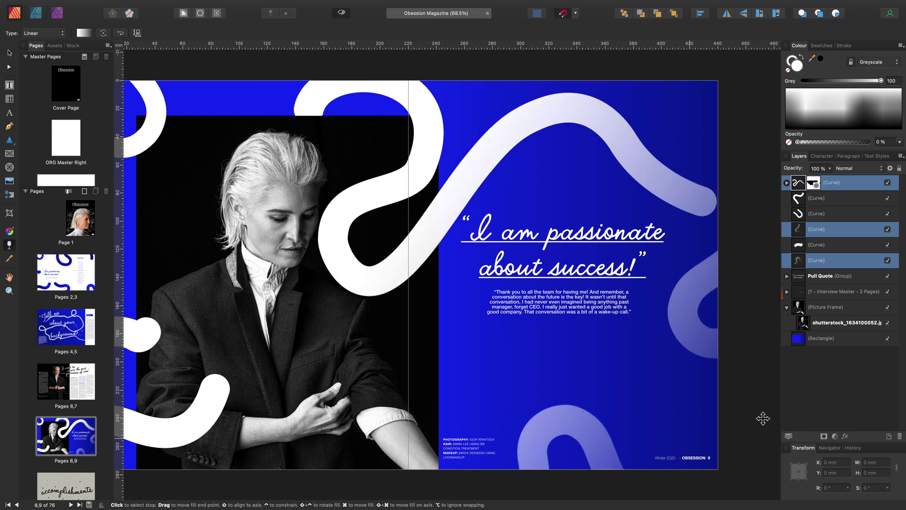
pyautogui.moveTo(409, 182); pyautogui.dragTo(298, 320)
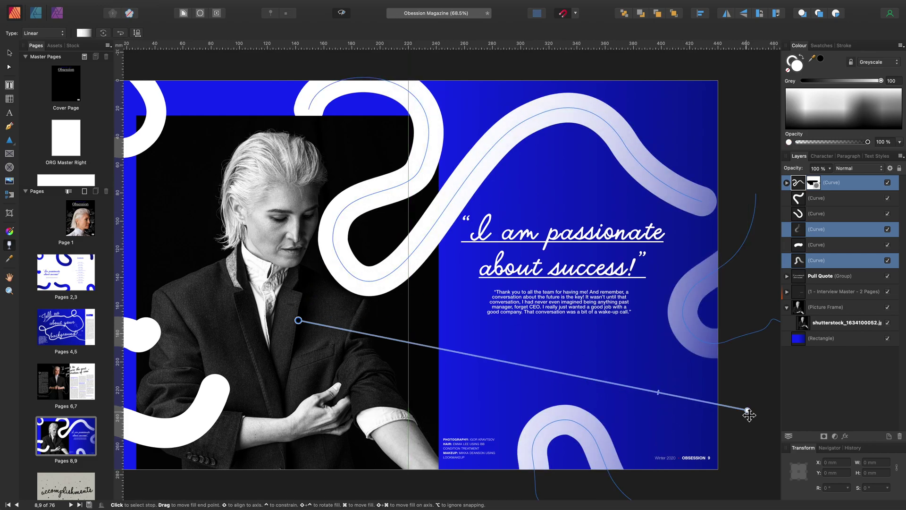
pyautogui.moveTo(747, 409); pyautogui.dragTo(721, 380)
pyautogui.press('y')
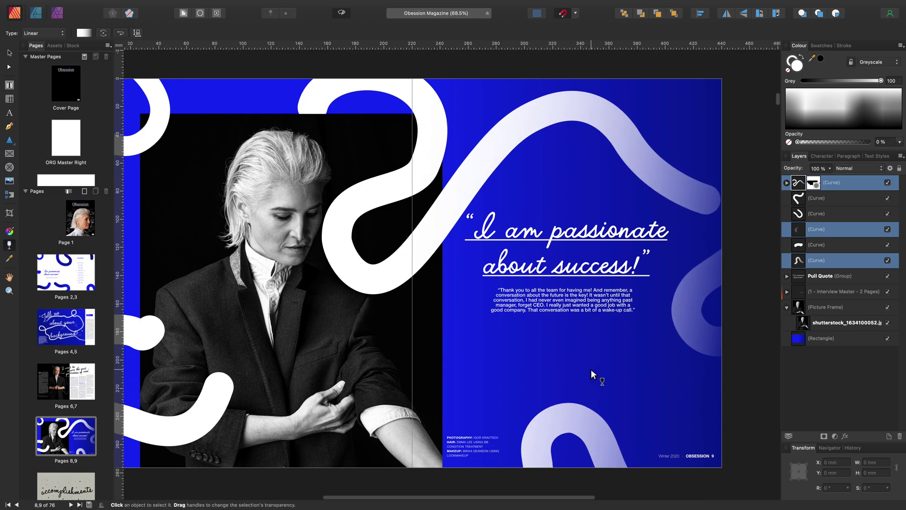
pyautogui.hscroll(-3, 590, 373)
# Give two lower-left curves a reversed linear transparency fade toward the left
pyautogui.click(236, 418)
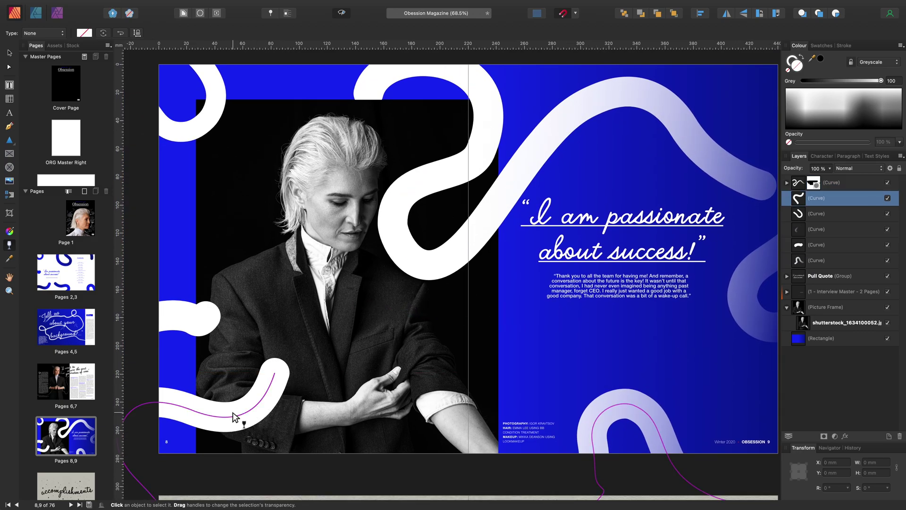
pyautogui.keyDown('shift'); pyautogui.click(175, 322); pyautogui.keyUp('shift')
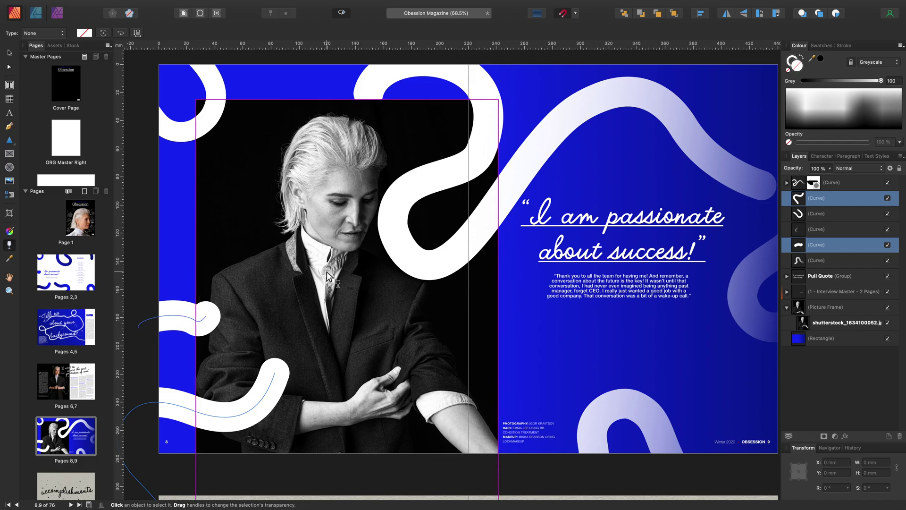
pyautogui.moveTo(326, 271); pyautogui.dragTo(144, 422)
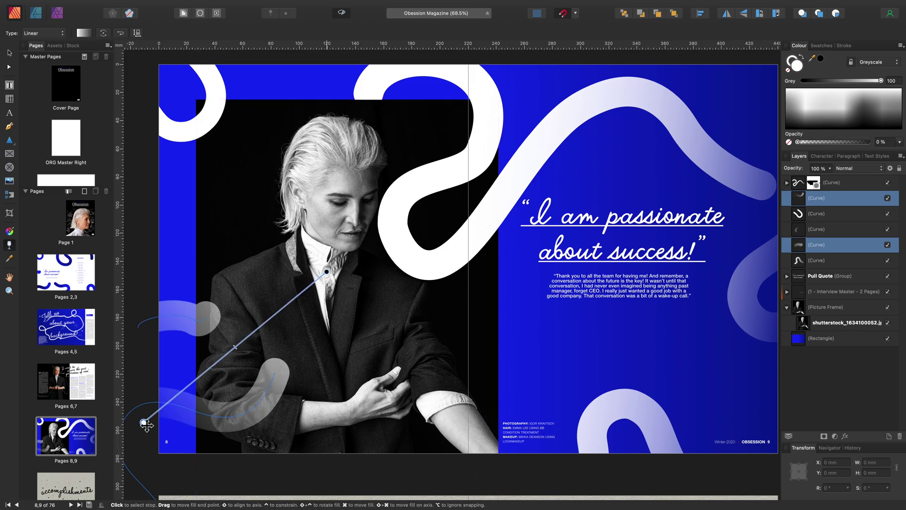
pyautogui.click(121, 33)
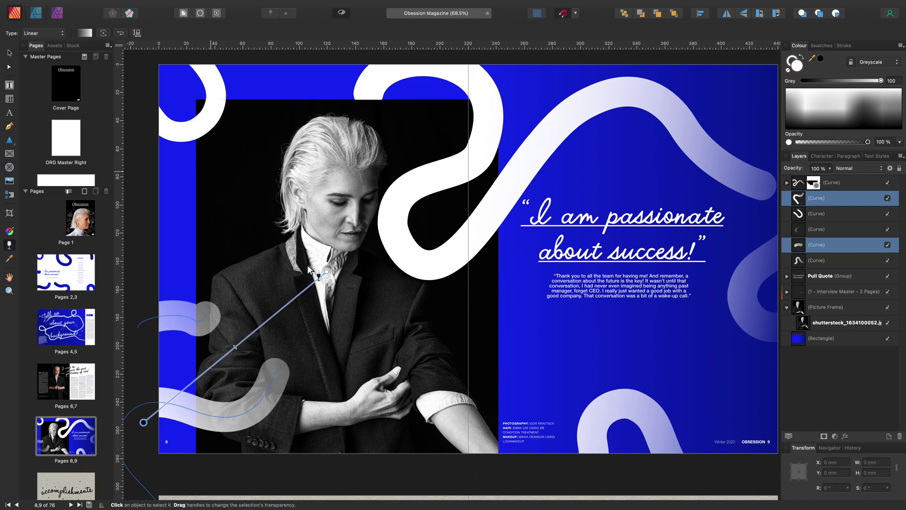
# Fade the photo toward the lower left with a linear transparency gradient and an adjusted middle stop
pyautogui.click(838, 323)
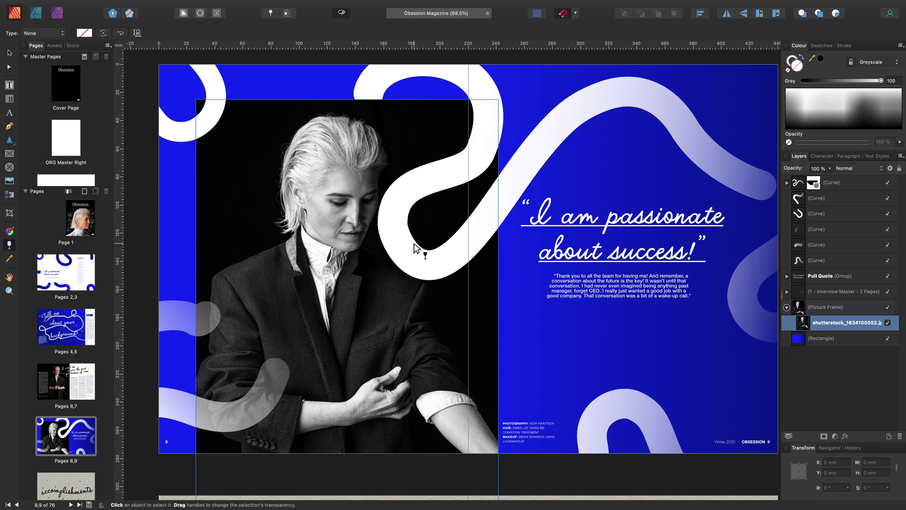
pyautogui.moveTo(414, 243); pyautogui.dragTo(264, 390)
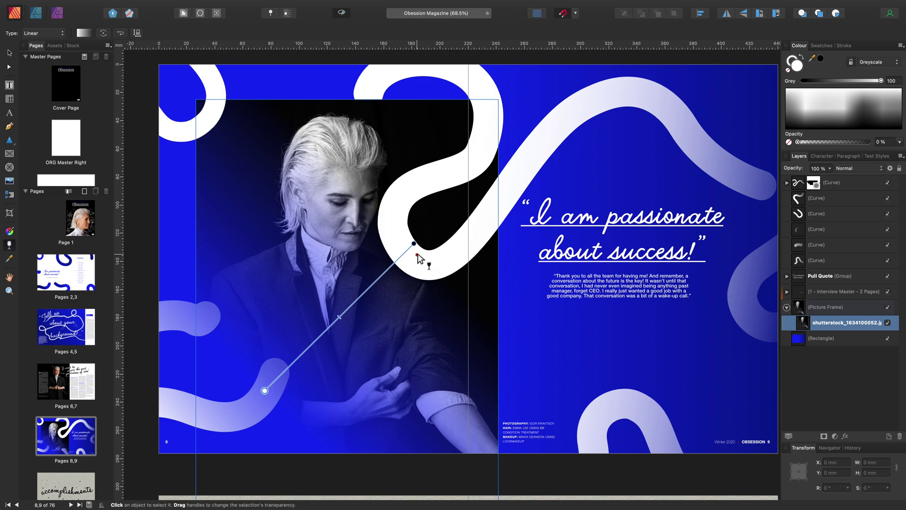
pyautogui.moveTo(414, 244); pyautogui.dragTo(473, 297)
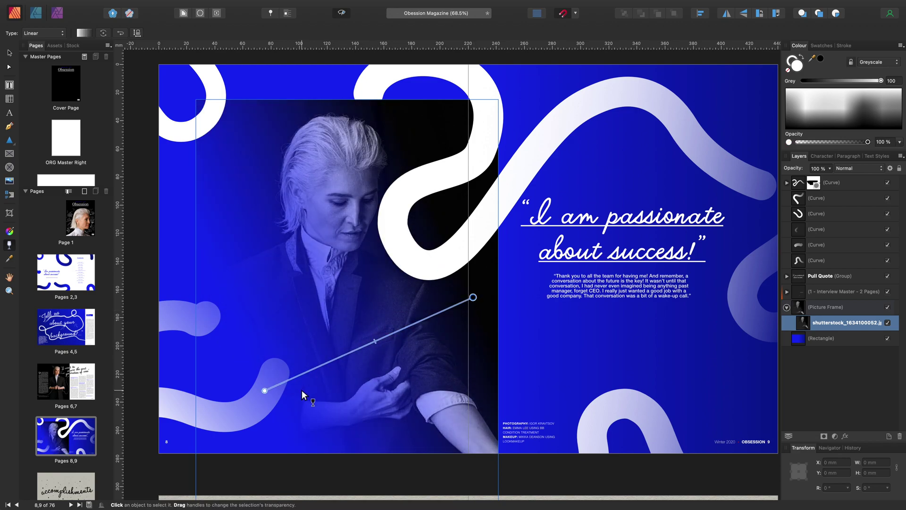
pyautogui.click(368, 347)
pyautogui.moveTo(371, 347); pyautogui.dragTo(356, 356)
# Fill the photo with a reversed linear gradient of Magazine orange and pink, midpoint shifted toward pink
pyautogui.click(11, 231)
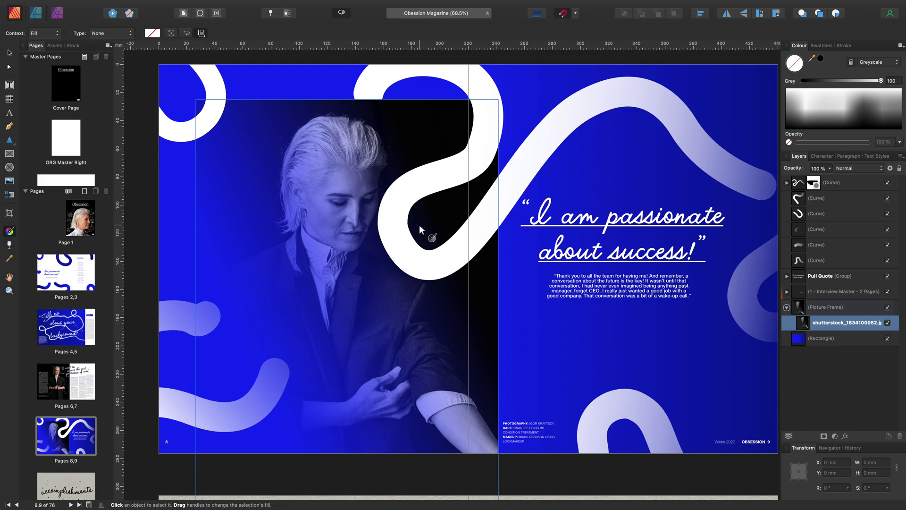
pyautogui.moveTo(419, 224); pyautogui.dragTo(248, 398)
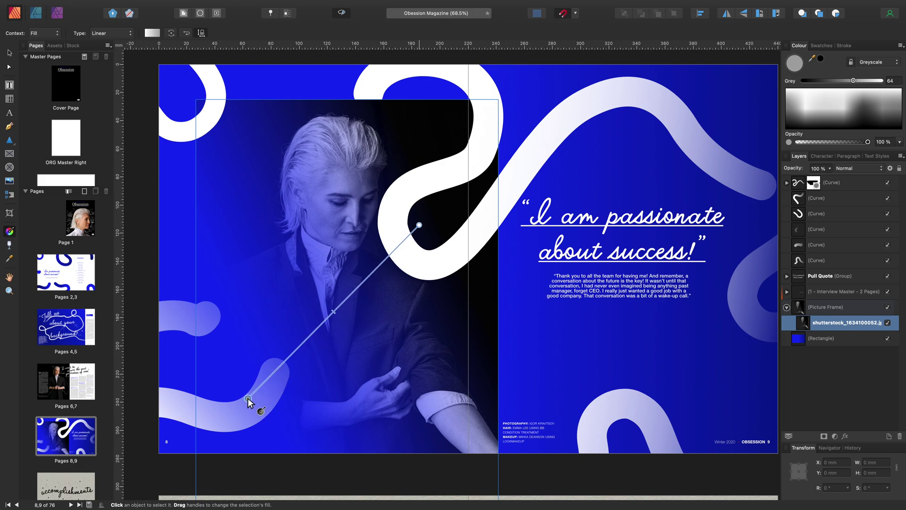
pyautogui.click(152, 32)
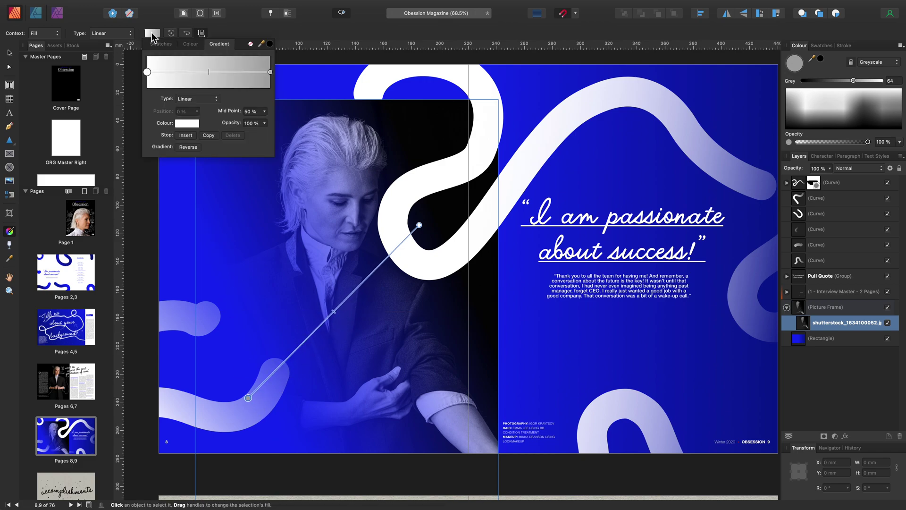
pyautogui.click(186, 123)
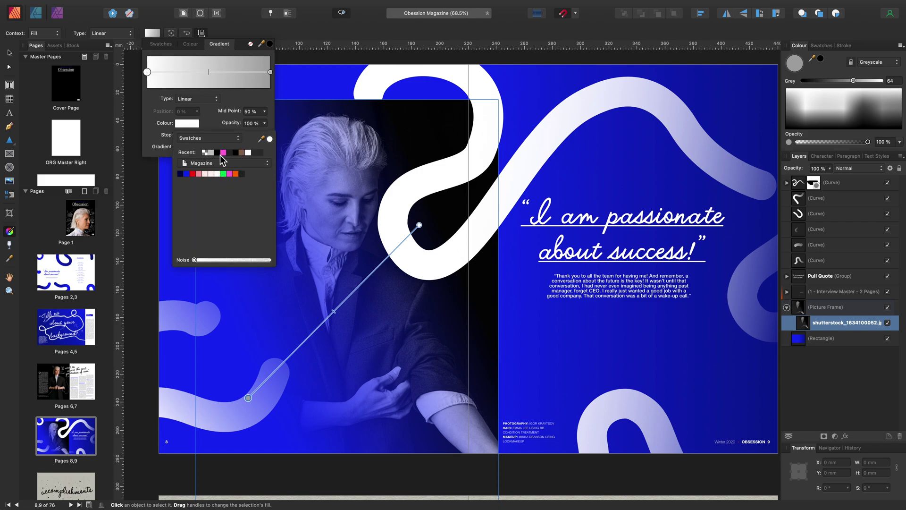
pyautogui.click(231, 174)
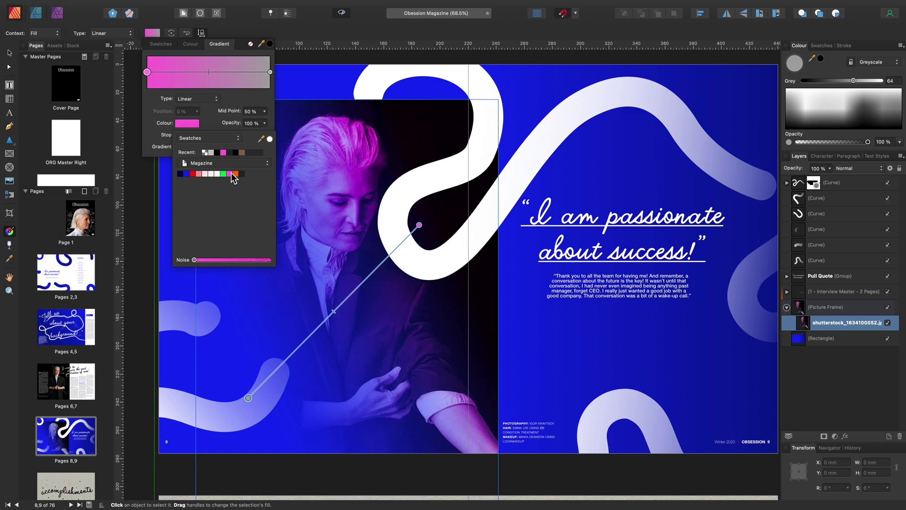
pyautogui.click(270, 72)
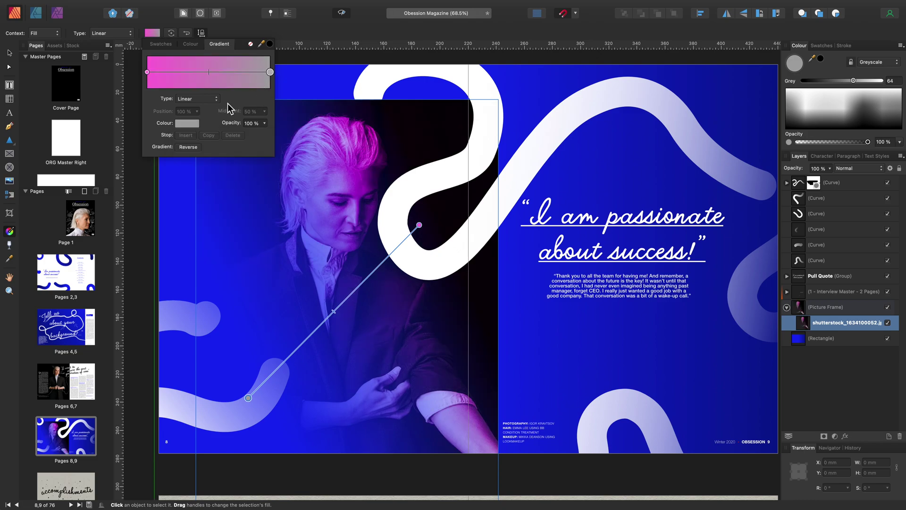
pyautogui.click(194, 123)
pyautogui.click(236, 174)
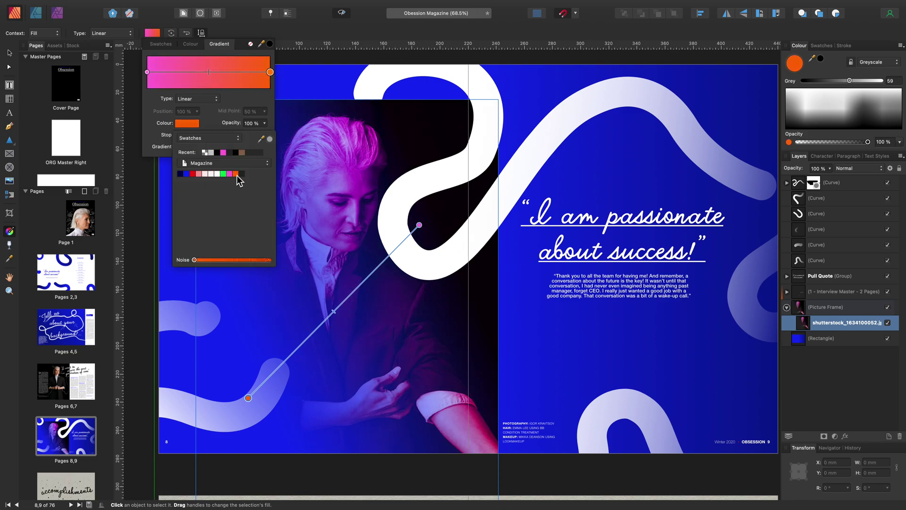
pyautogui.moveTo(209, 72); pyautogui.dragTo(187, 73)
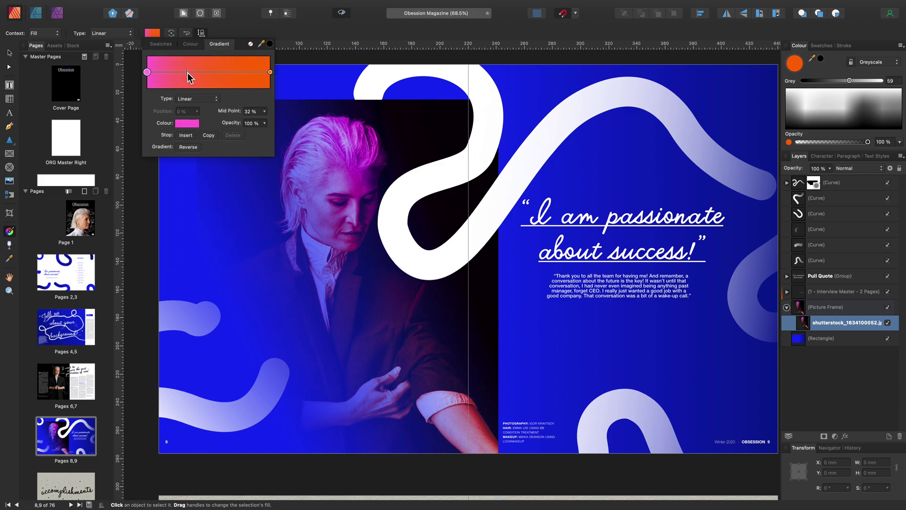
pyautogui.click(186, 147)
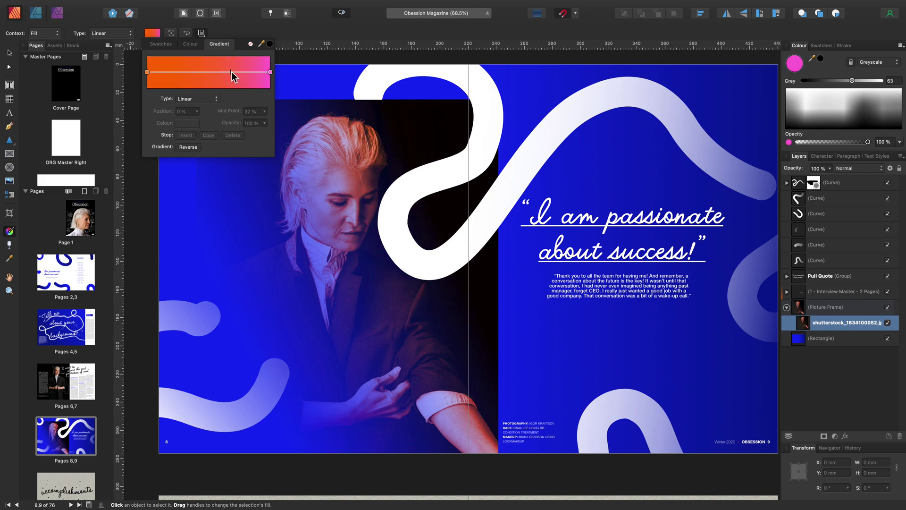
pyautogui.moveTo(185, 72); pyautogui.dragTo(161, 72)
# Close the gradient settings, select the background Rectangle layer, and choose the Move tool
pyautogui.click(320, 88)
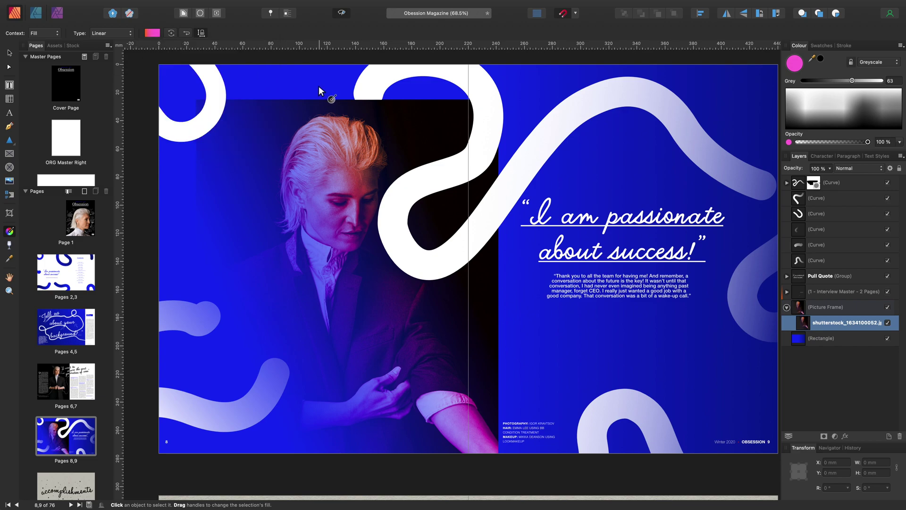
pyautogui.click(319, 89)
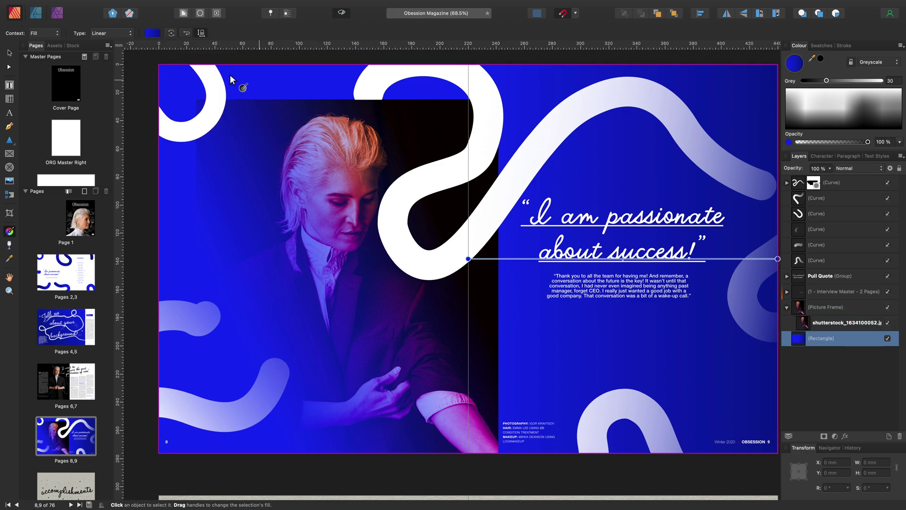
pyautogui.click(9, 53)
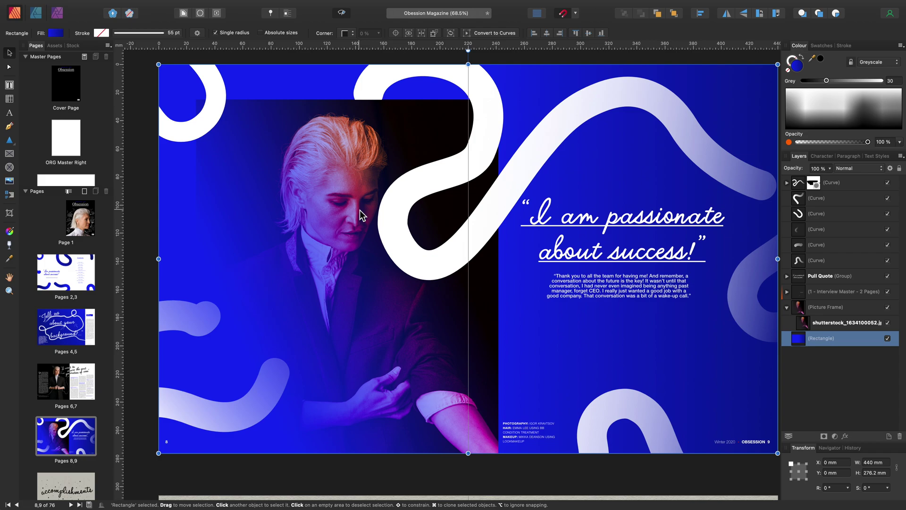